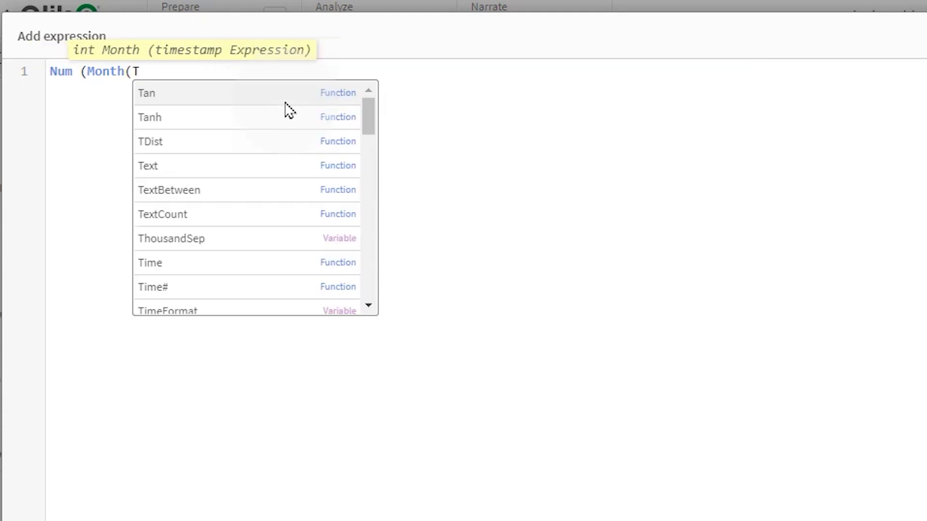
- Finish typing Num(Month(Today()), '00') and apply the expression once the check shows OK
type("day(")
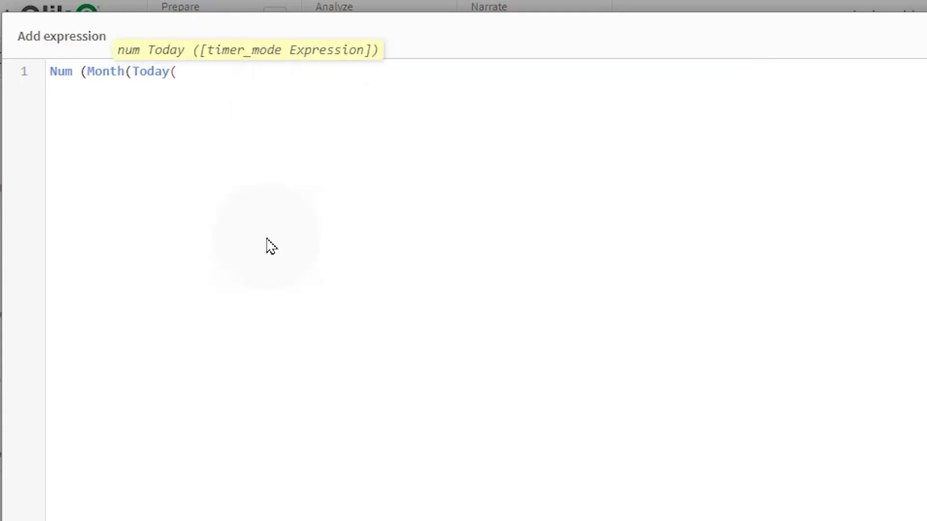
type(")), '00')")
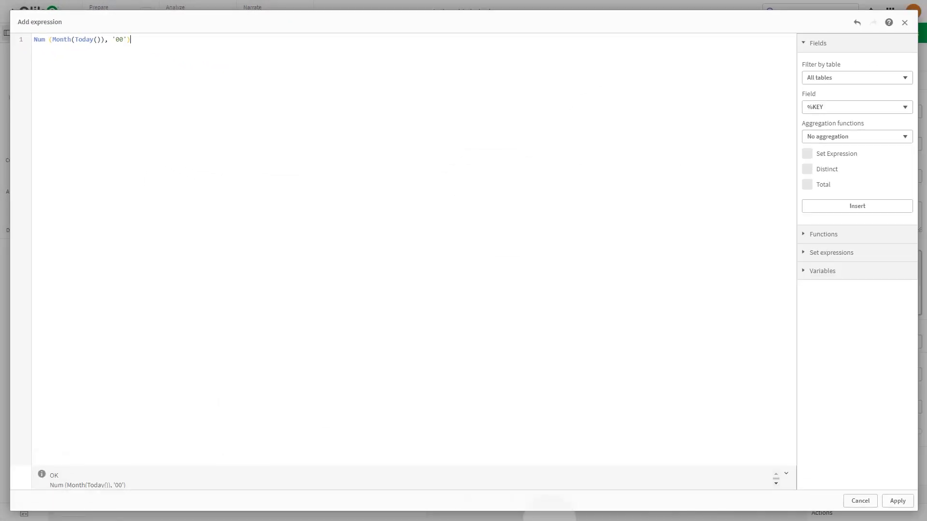
left_click(896, 501)
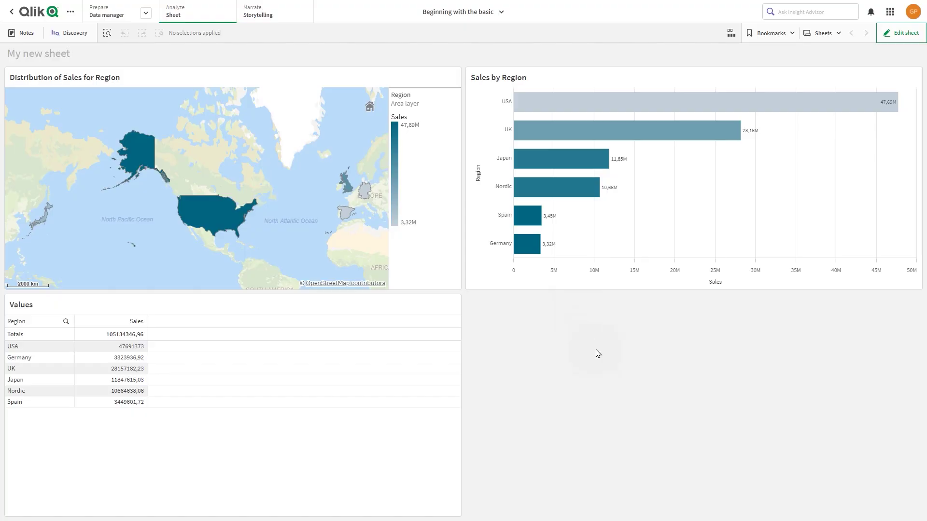
- In edit mode, open the Variables list and start a new variable named vMonth
left_click(897, 38)
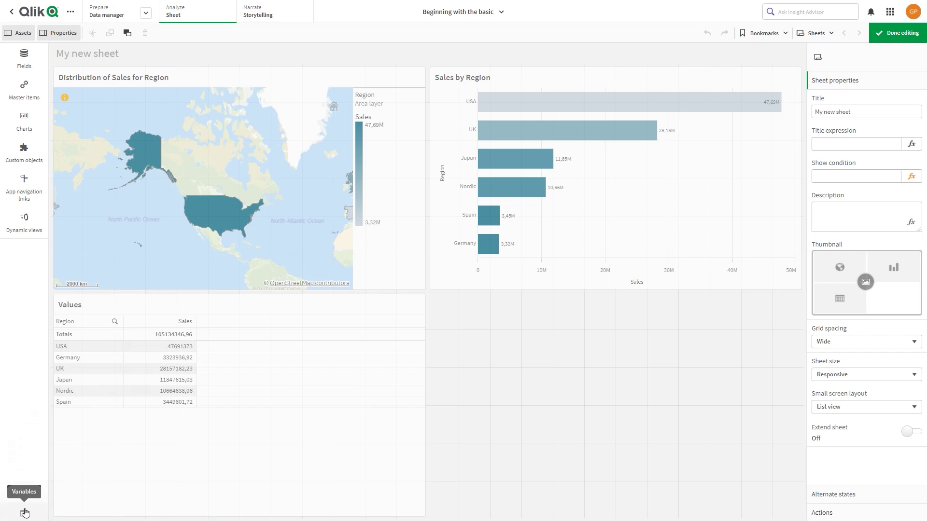
left_click(25, 512)
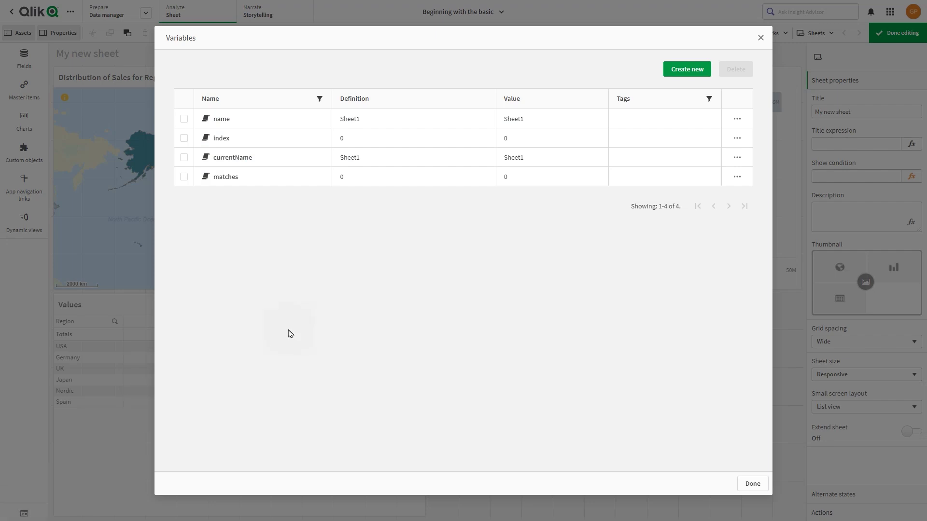
left_click(681, 73)
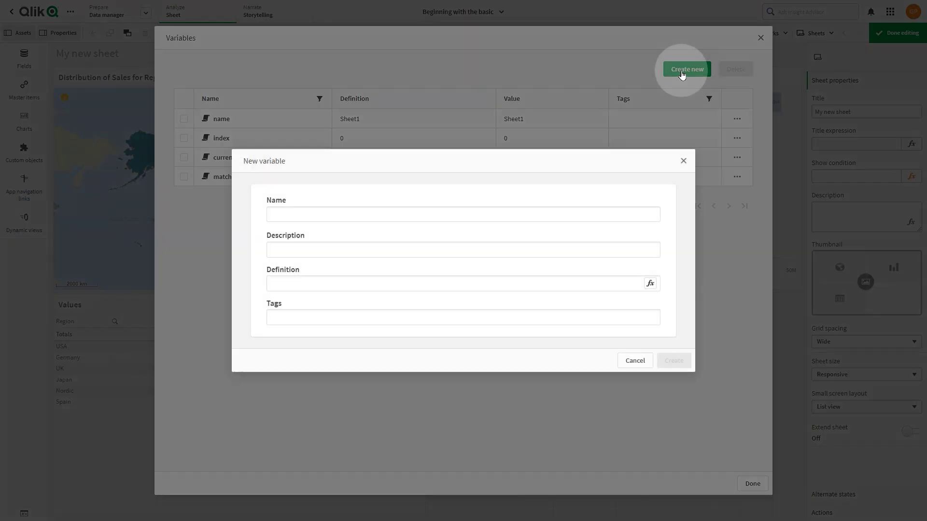
left_click(280, 209)
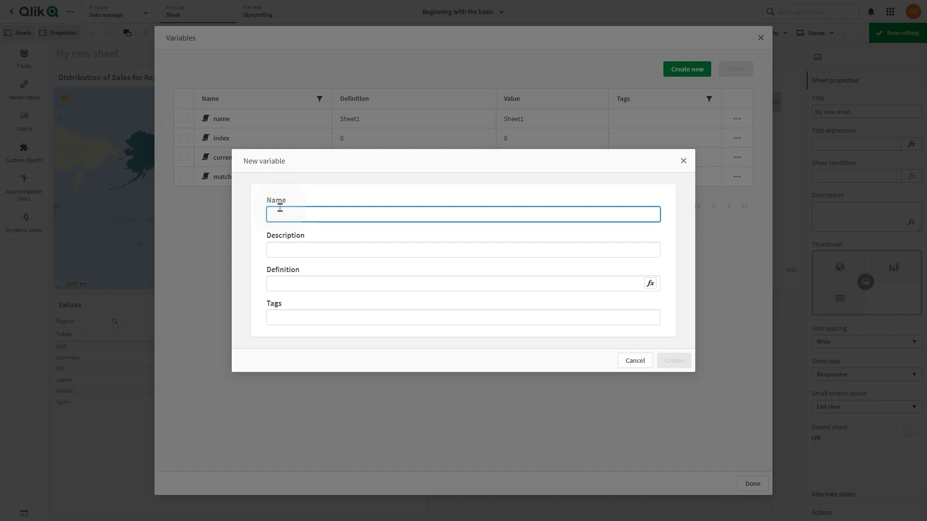
type("vMon")
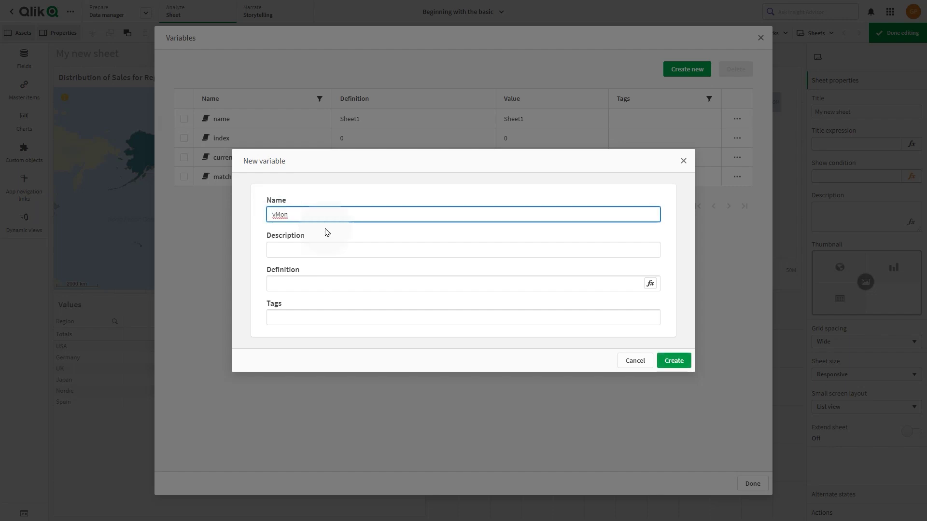
left_click(306, 235)
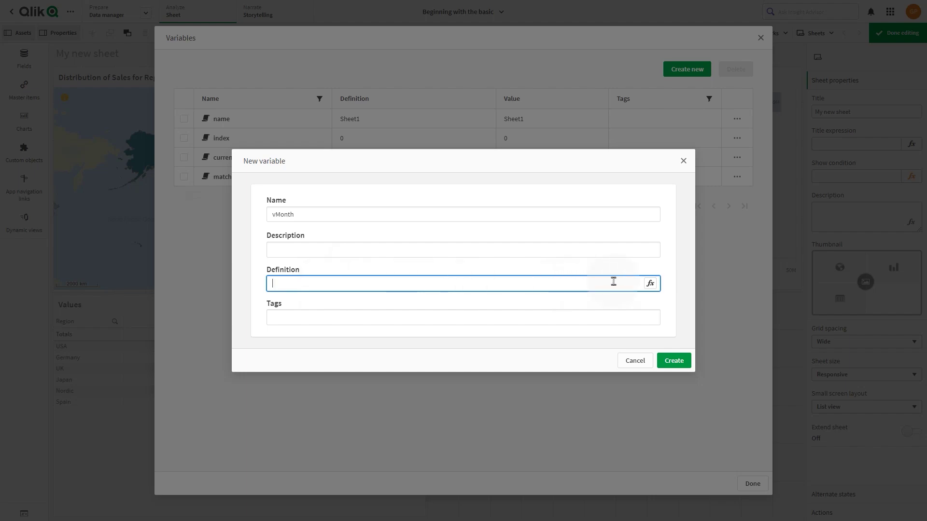
- Open the Definition expression editor and browse the Filter by table and Field lists without choosing
left_click(649, 285)
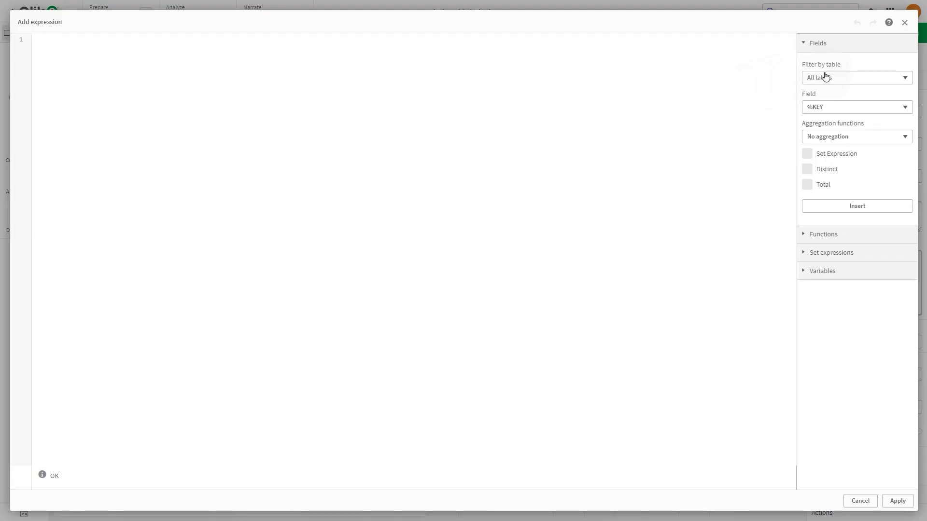
left_click(827, 77)
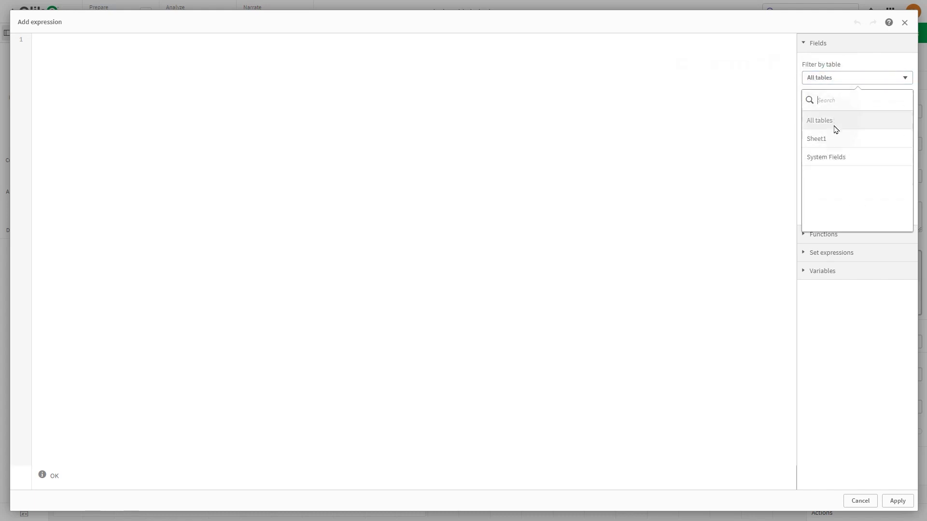
left_click(828, 76)
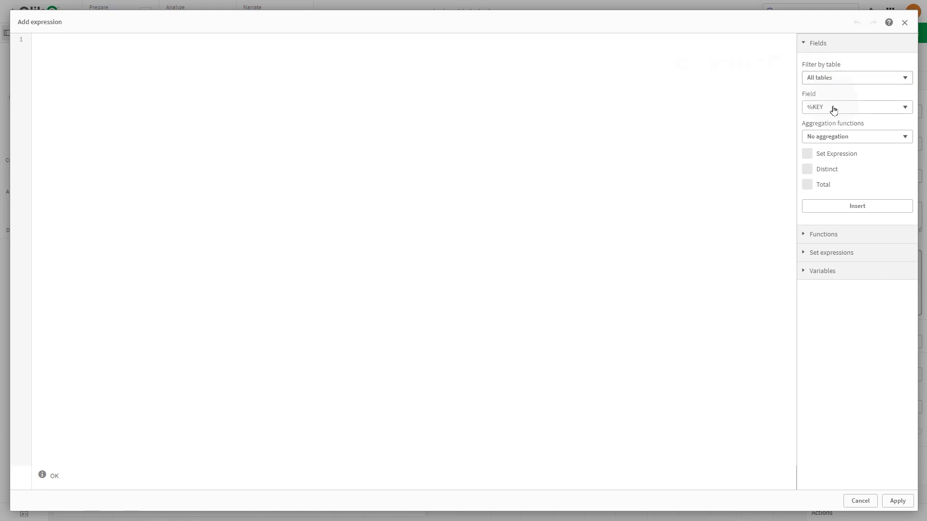
left_click(833, 107)
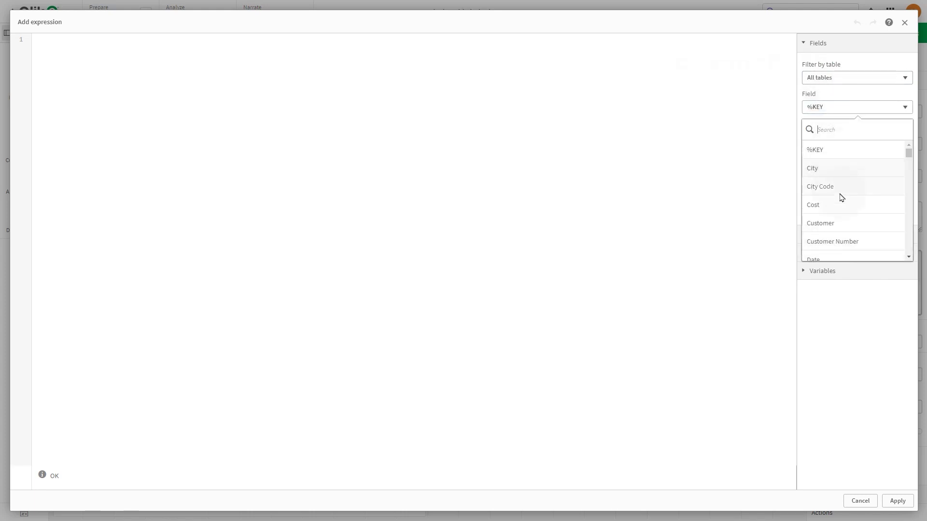
left_click(831, 114)
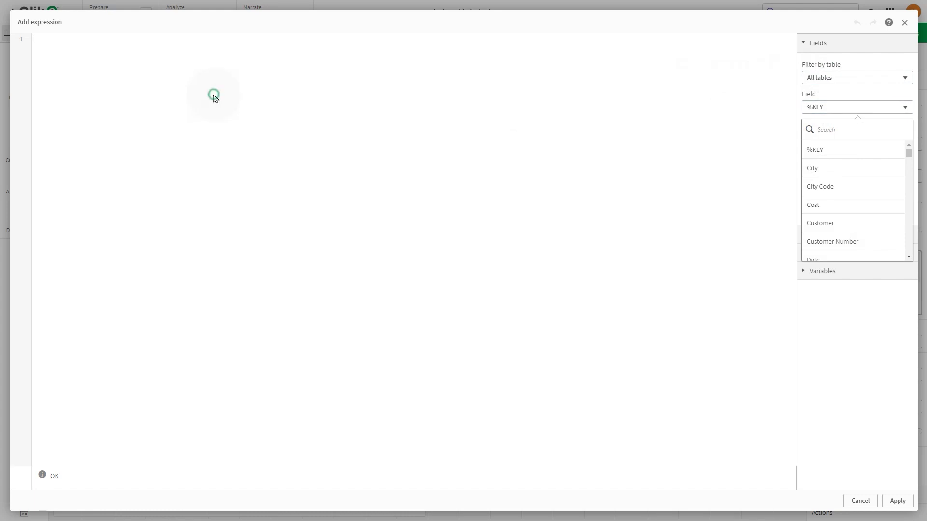
- Type the definition Num(Month(Today()), '00'), inserting Month via autocomplete
type("Num")
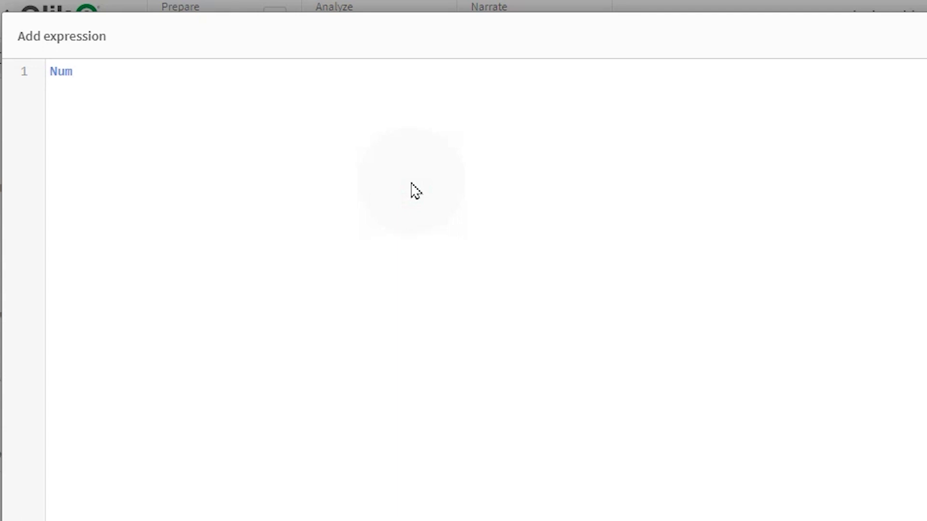
type("(m")
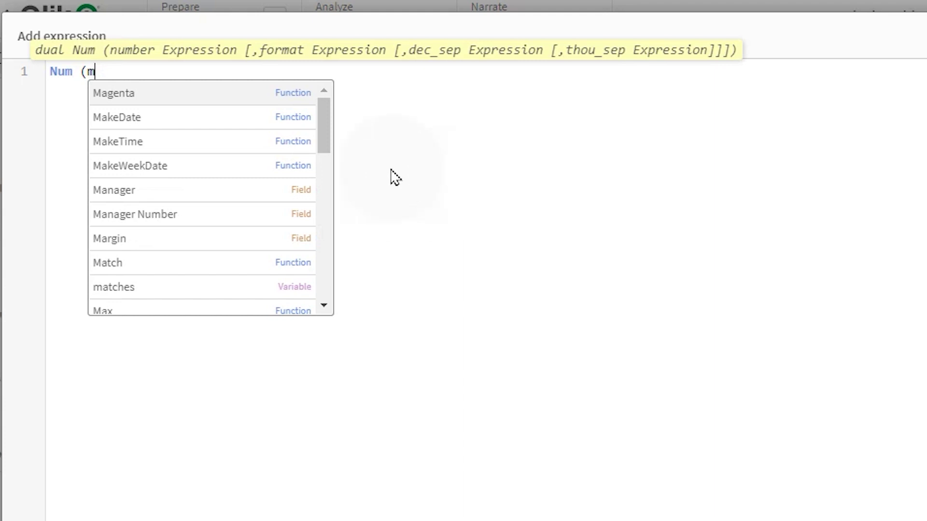
left_click_drag(324, 114, 328, 158)
type("ont")
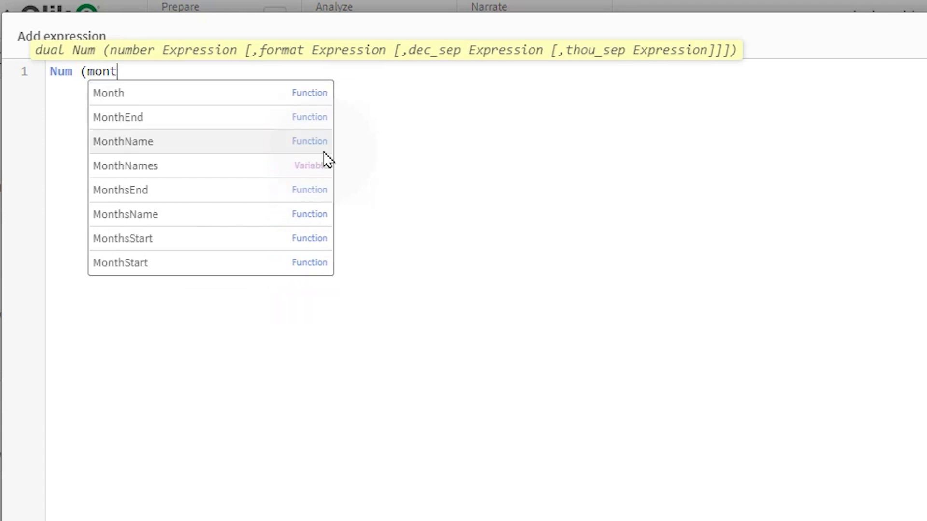
left_click(248, 99)
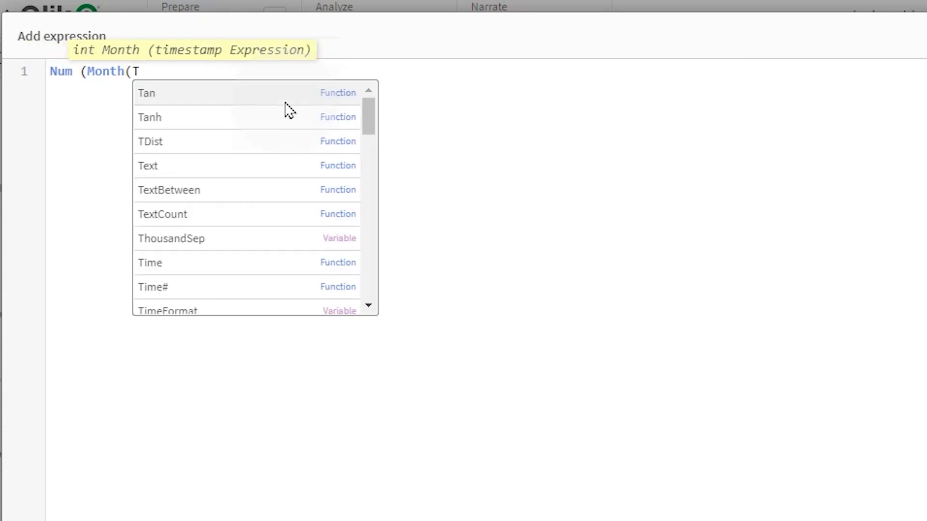
type("Today")
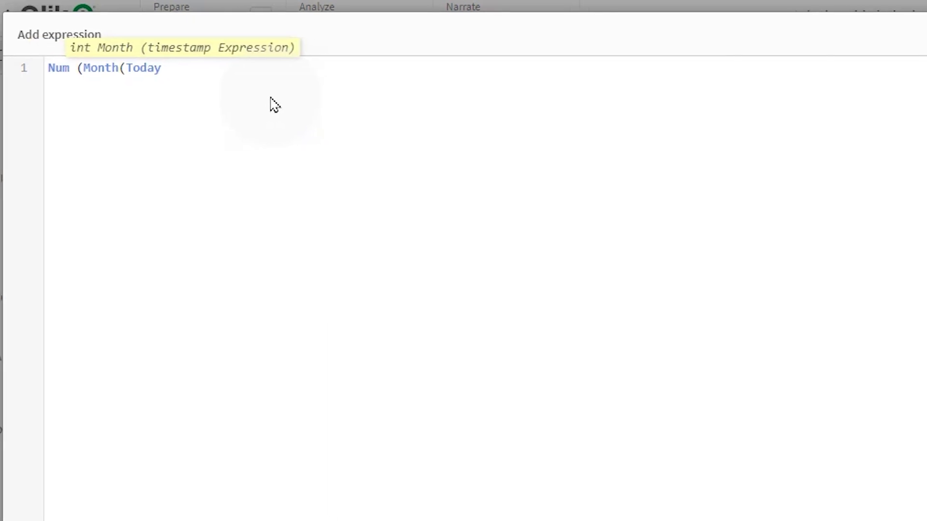
type("[")
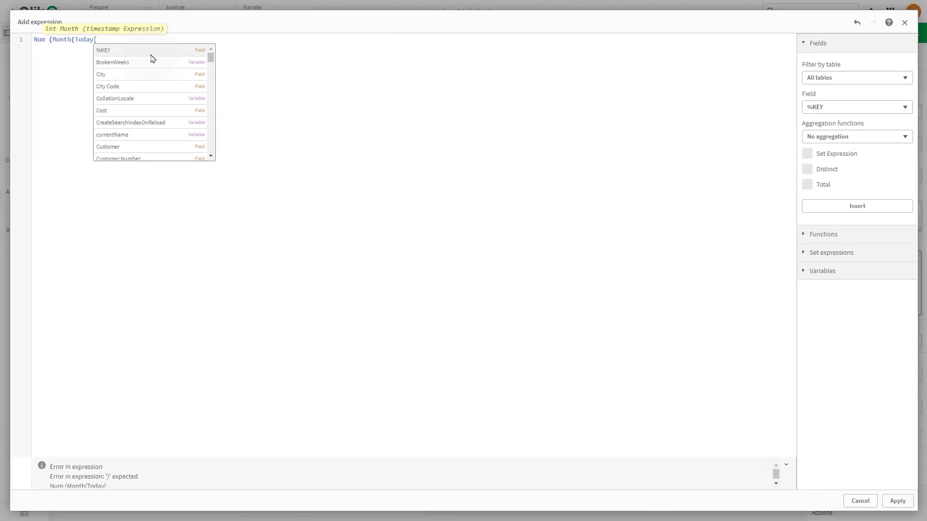
key("BackSpace")
type("()), '00")
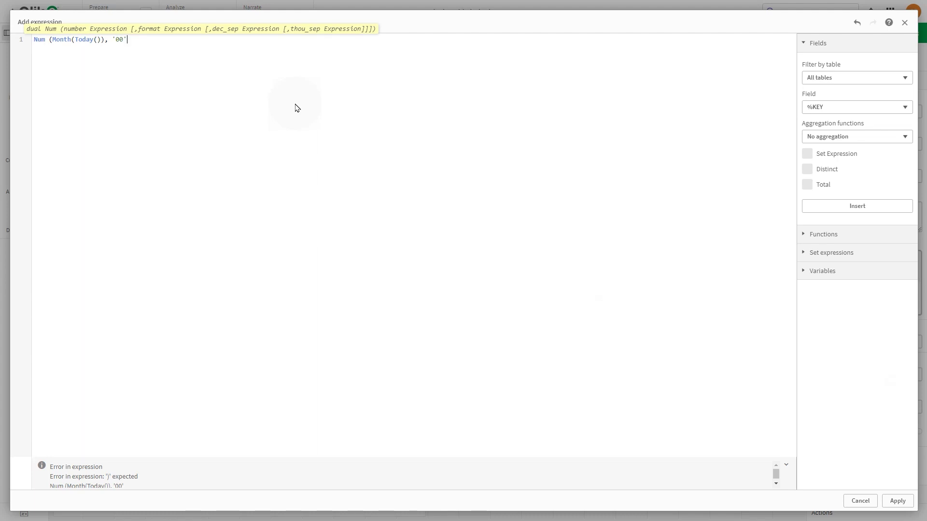
- Fix the reported missing-bracket error and apply the definition once it checks OK
left_click(42, 466)
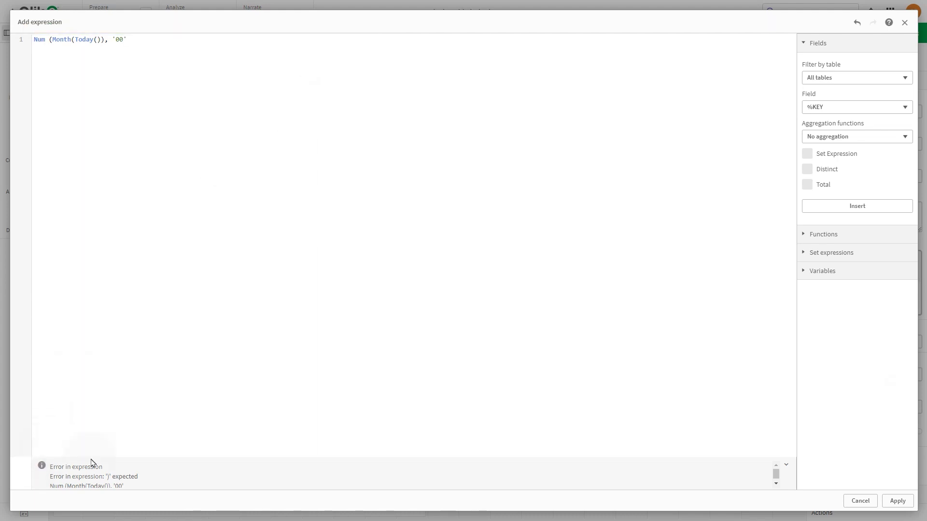
left_click(533, 357)
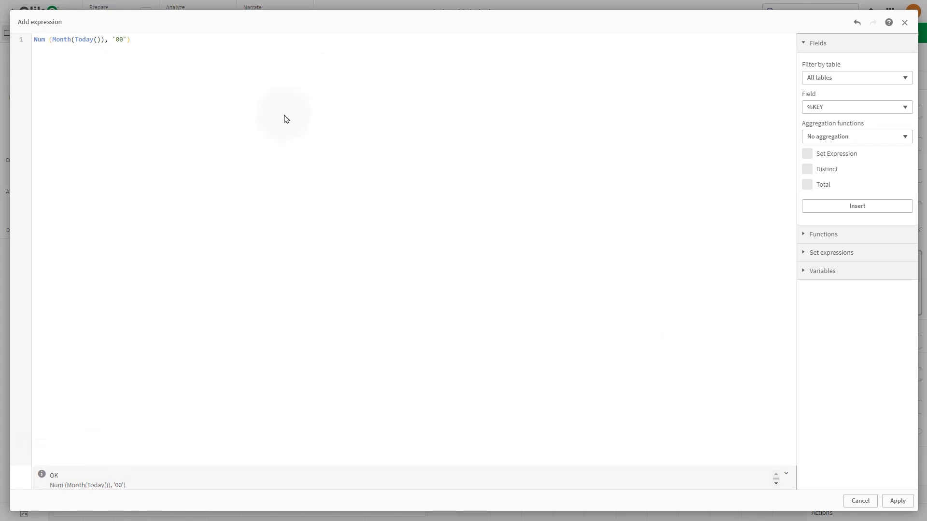
left_click(44, 486)
left_click(885, 503)
- Create the vMonth variable with Description and Tags left empty
left_click(474, 253)
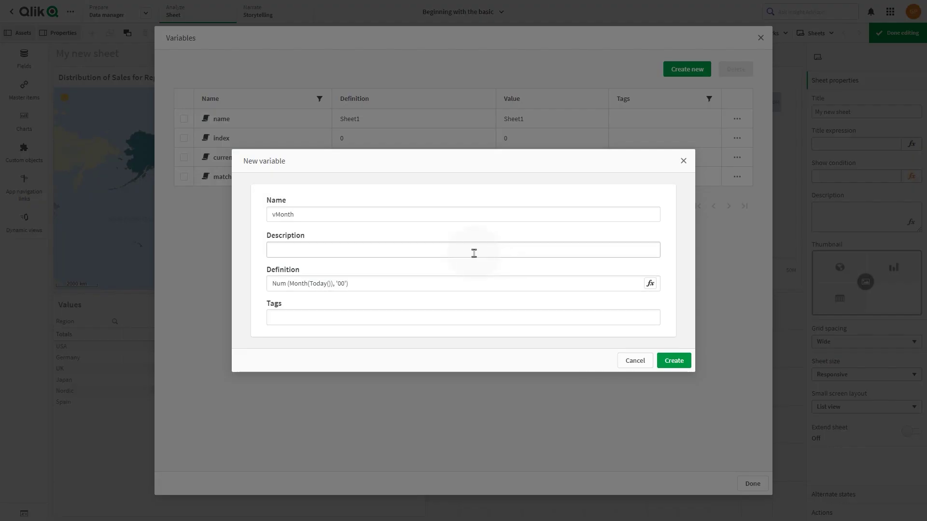
left_click(467, 254)
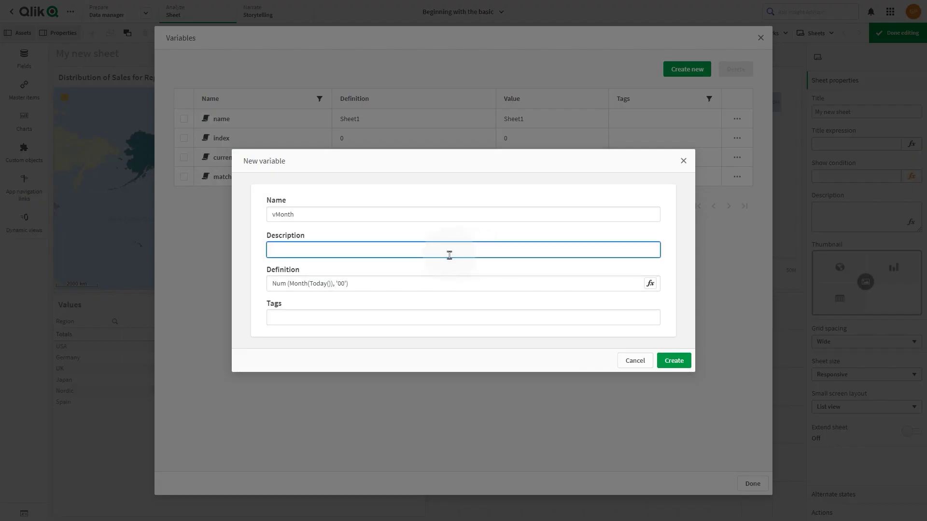
left_click(437, 317)
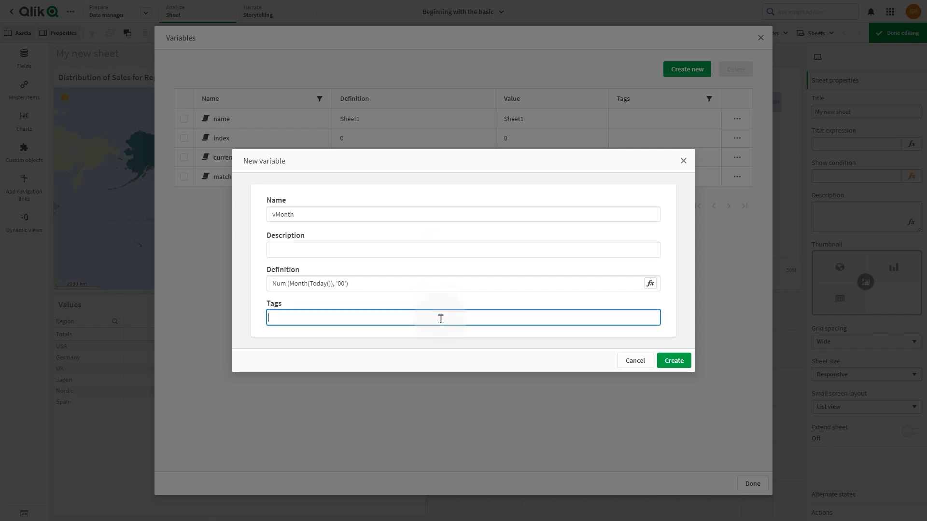
left_click(676, 362)
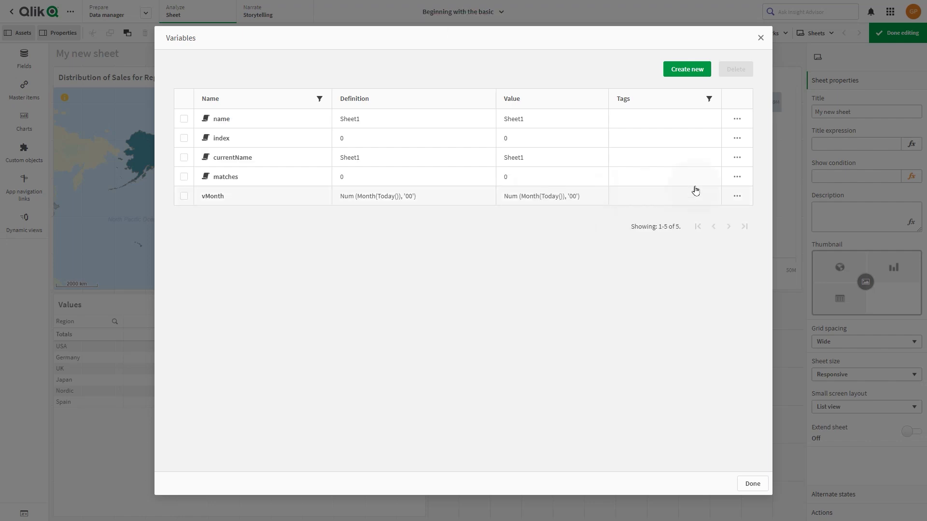
- Edit vMonth to add the tag Month and save the change
left_click(736, 196)
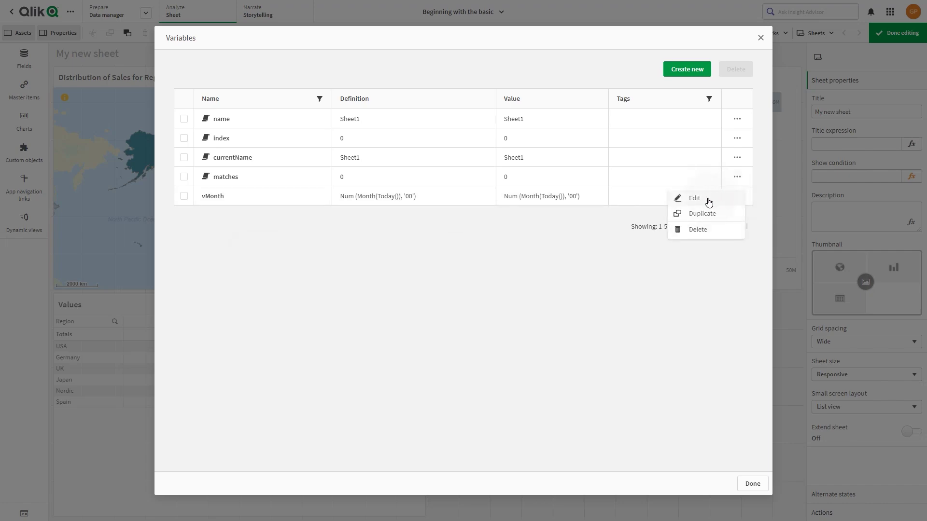
left_click(708, 200)
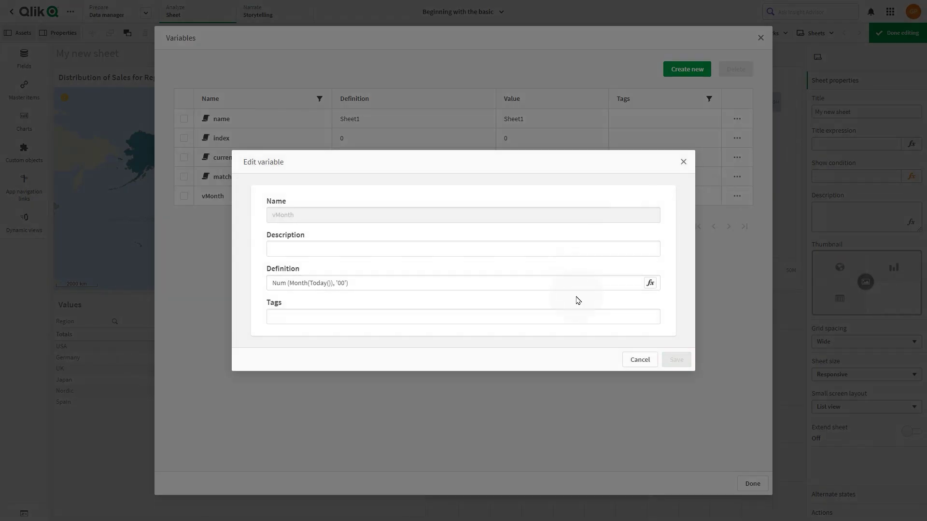
left_click(476, 319)
type("Mo")
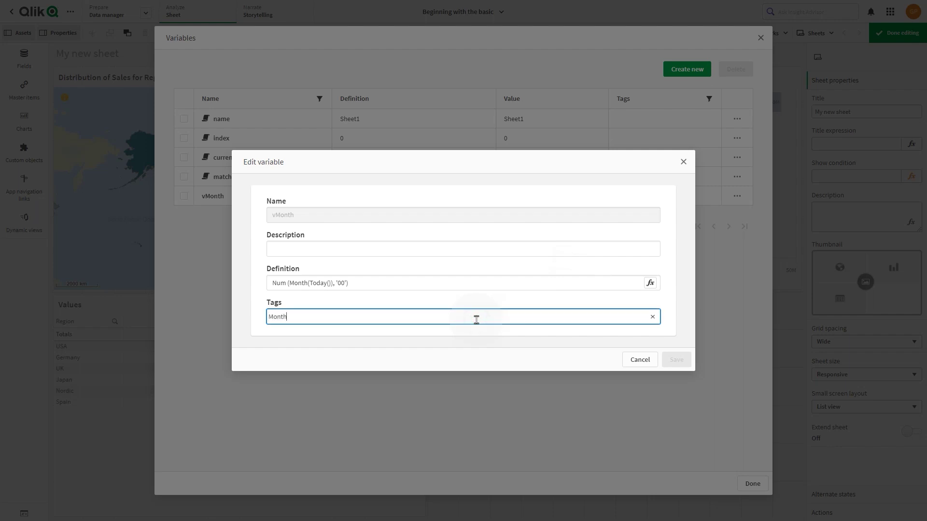
type("nth")
key("Return")
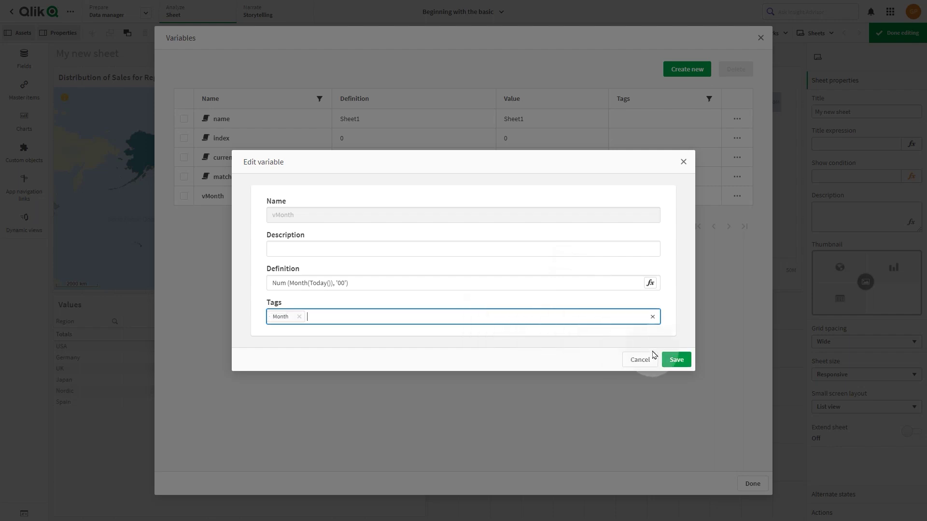
left_click(679, 359)
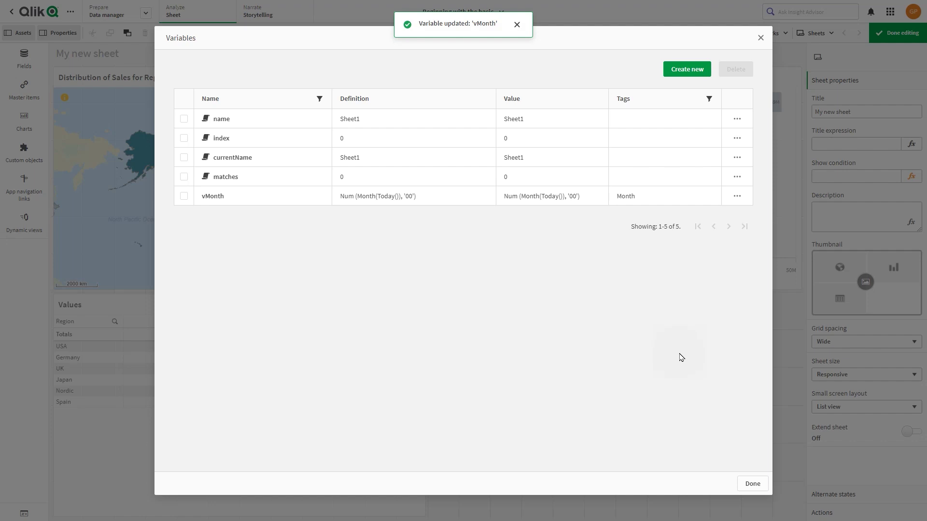
left_click(739, 196)
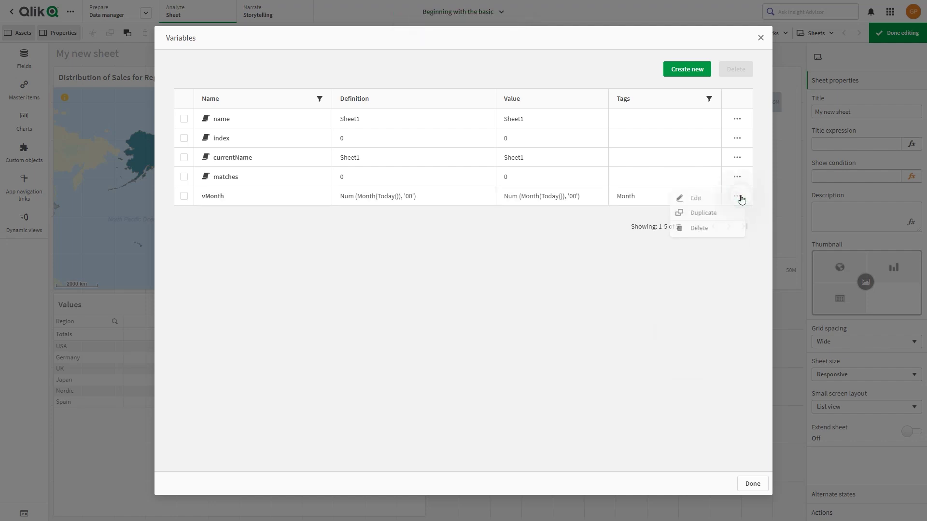
- Duplicate vMonth as vDay, changing its definition to Num(Day(Today()), '00')
left_click(719, 215)
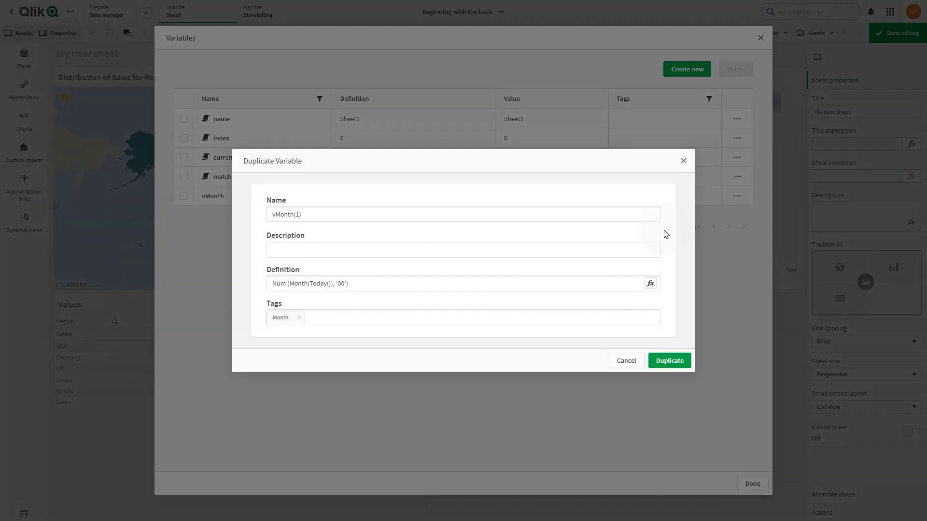
triple_click(356, 215)
type("vDay")
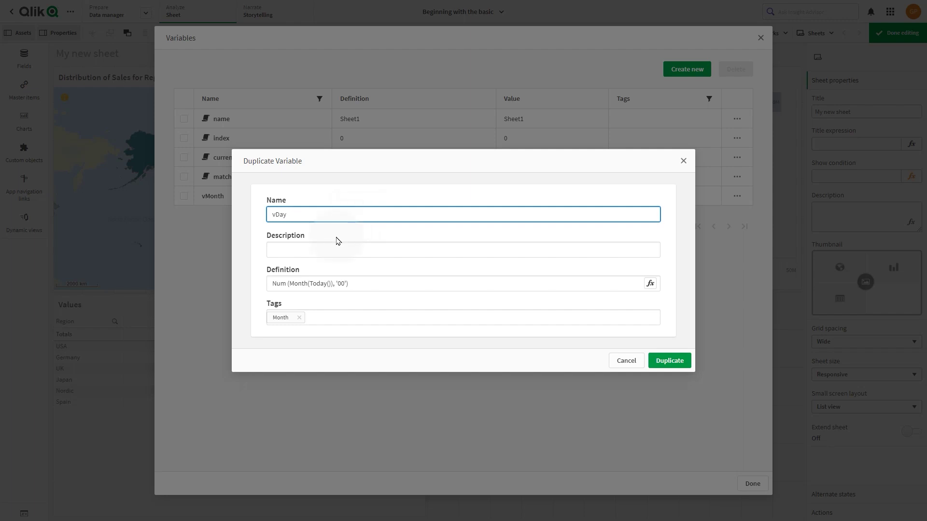
double_click(297, 282)
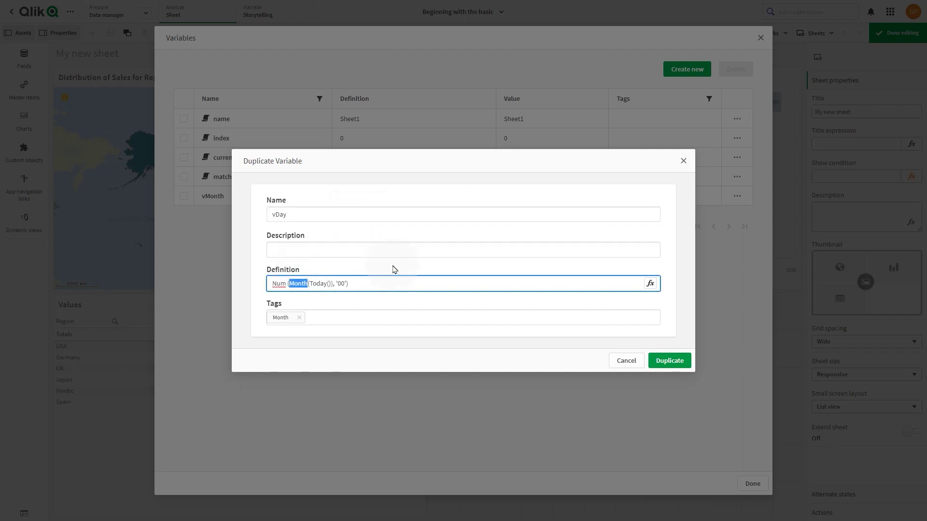
type("Day")
left_click(651, 283)
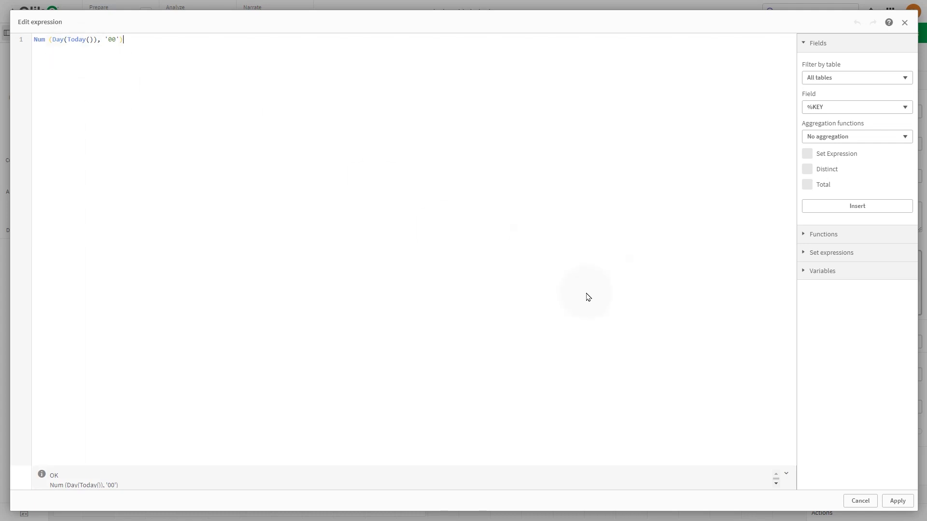
left_click(896, 501)
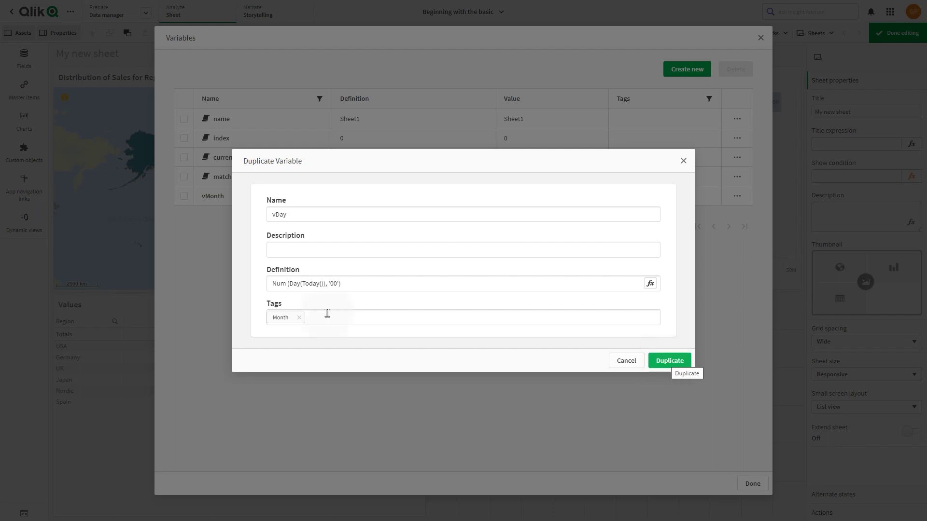
- Replace the copy's Month tag with Day and create vDay
left_click(299, 317)
left_click(300, 319)
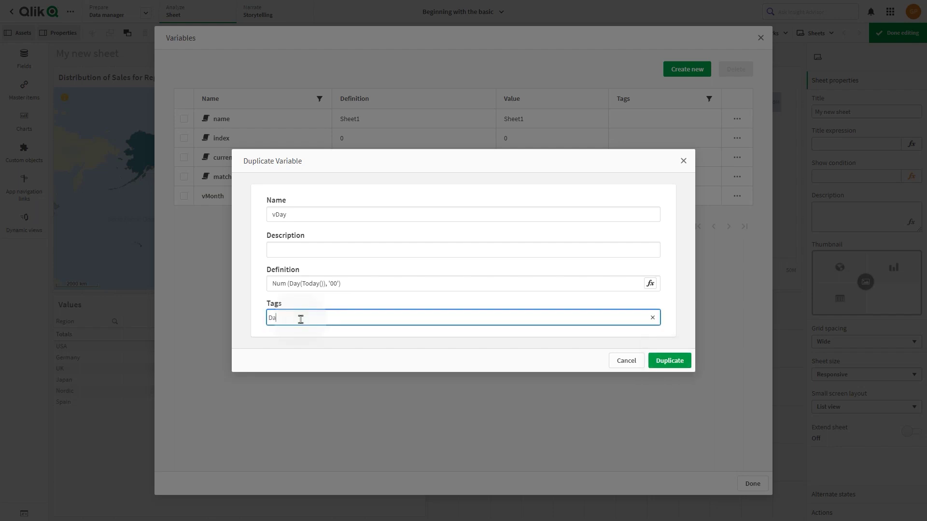
left_click(669, 361)
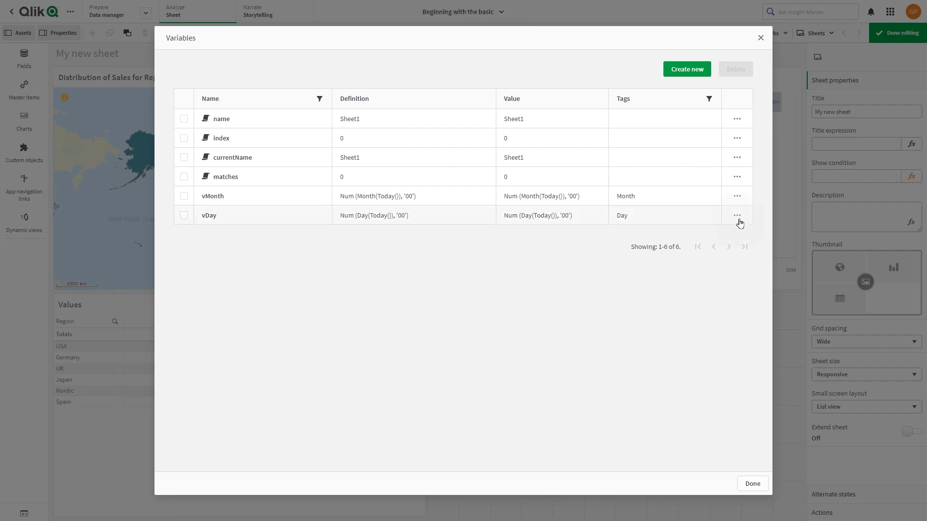
- Delete the vDay variable and confirm the deletion
left_click(739, 221)
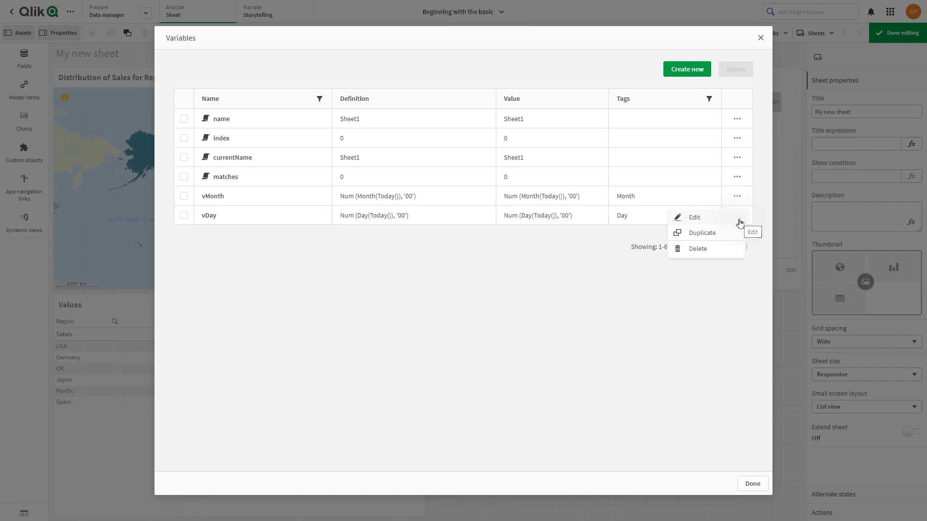
left_click(694, 249)
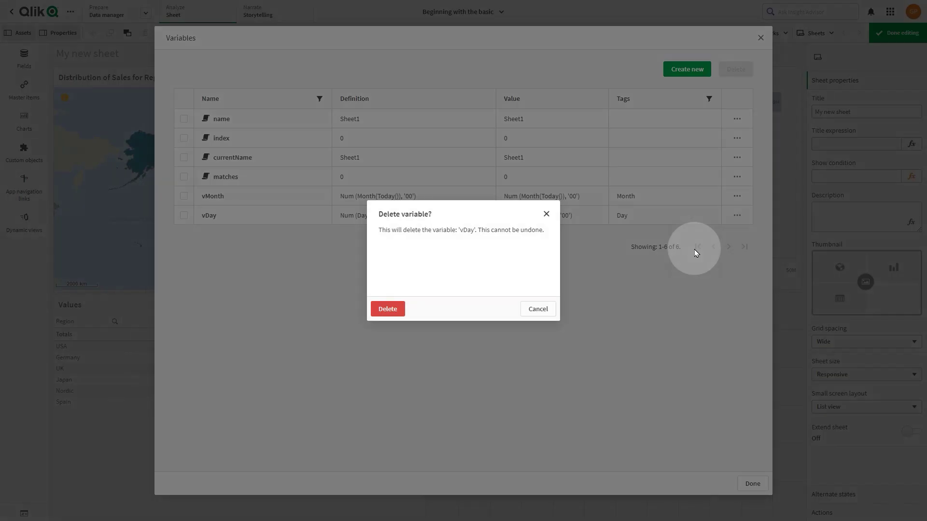
left_click(387, 310)
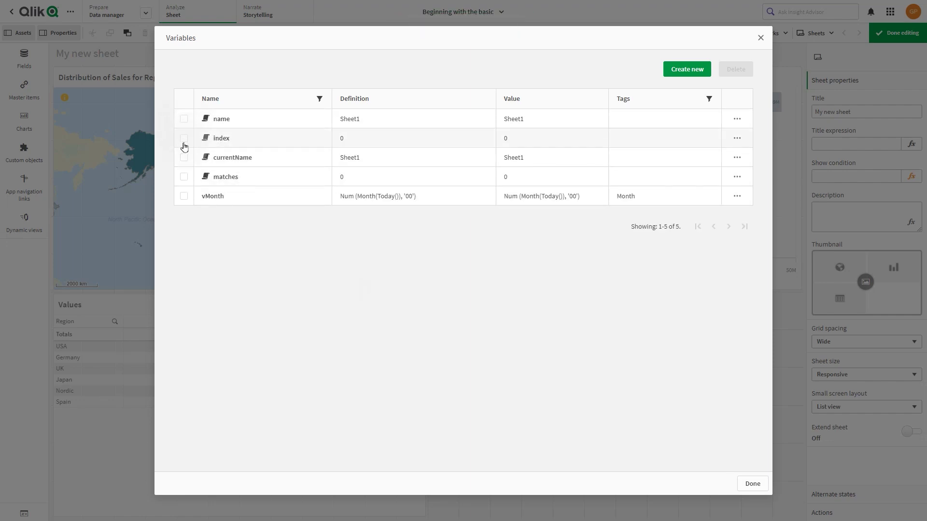
- Select name, index, currentName, matches and vMonth, then delete them all and confirm
left_click(184, 119)
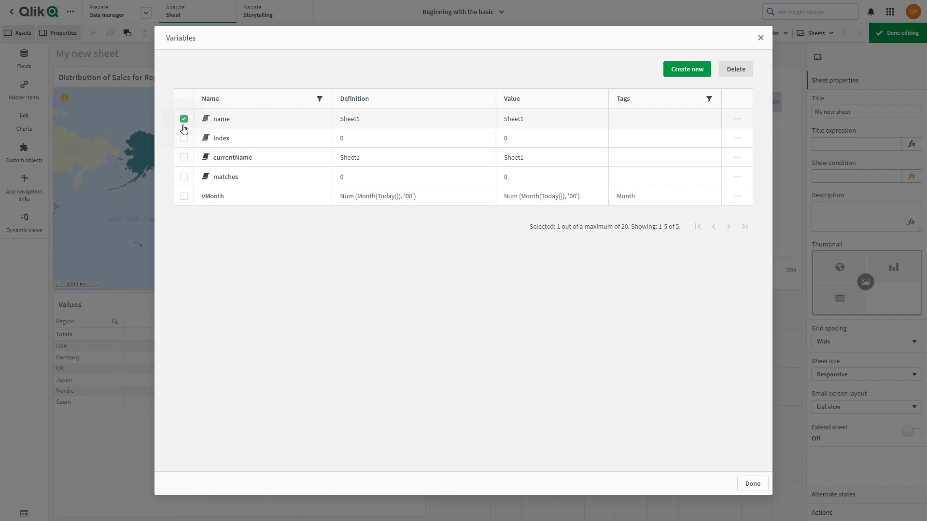
left_click(184, 138)
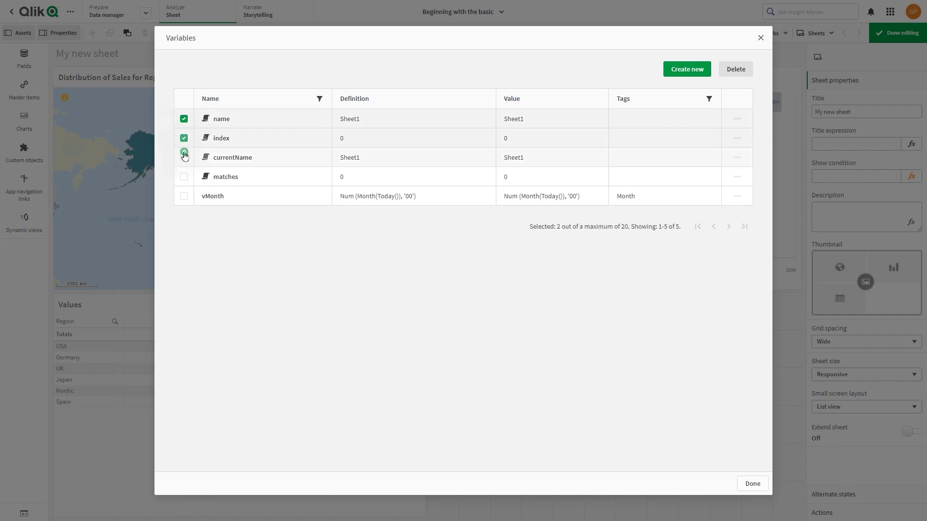
left_click(184, 156)
left_click(184, 176)
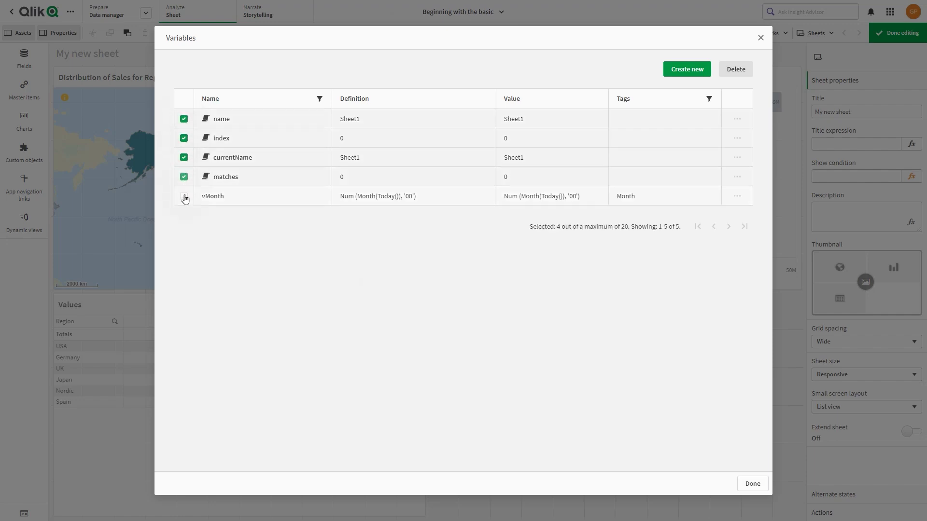
left_click(184, 198)
left_click(742, 71)
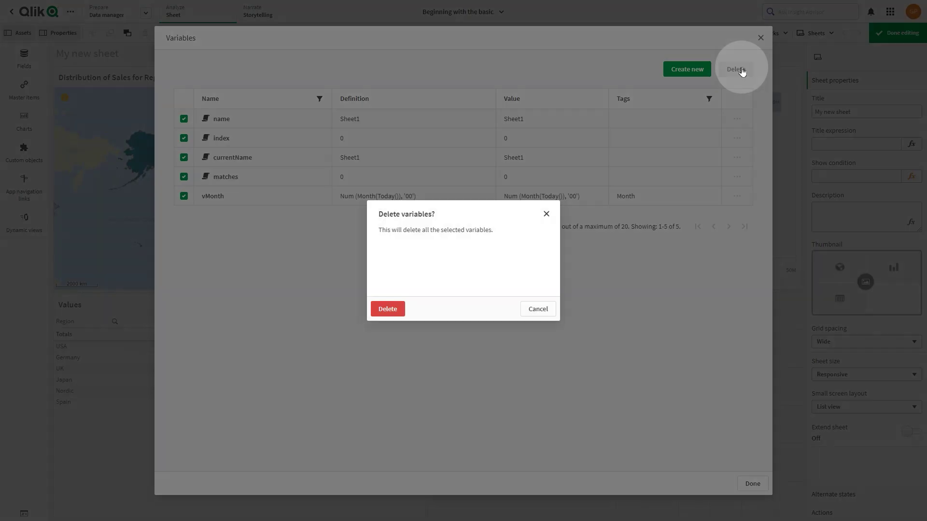
left_click(398, 316)
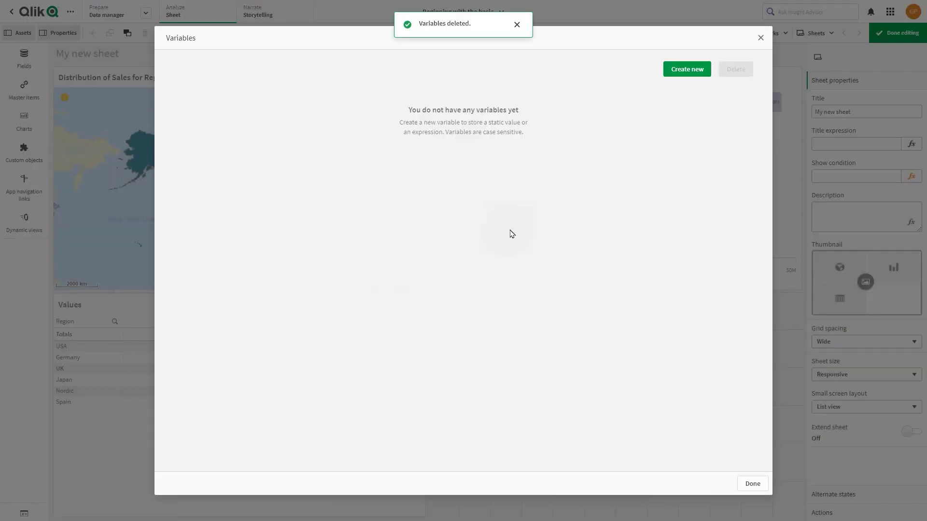